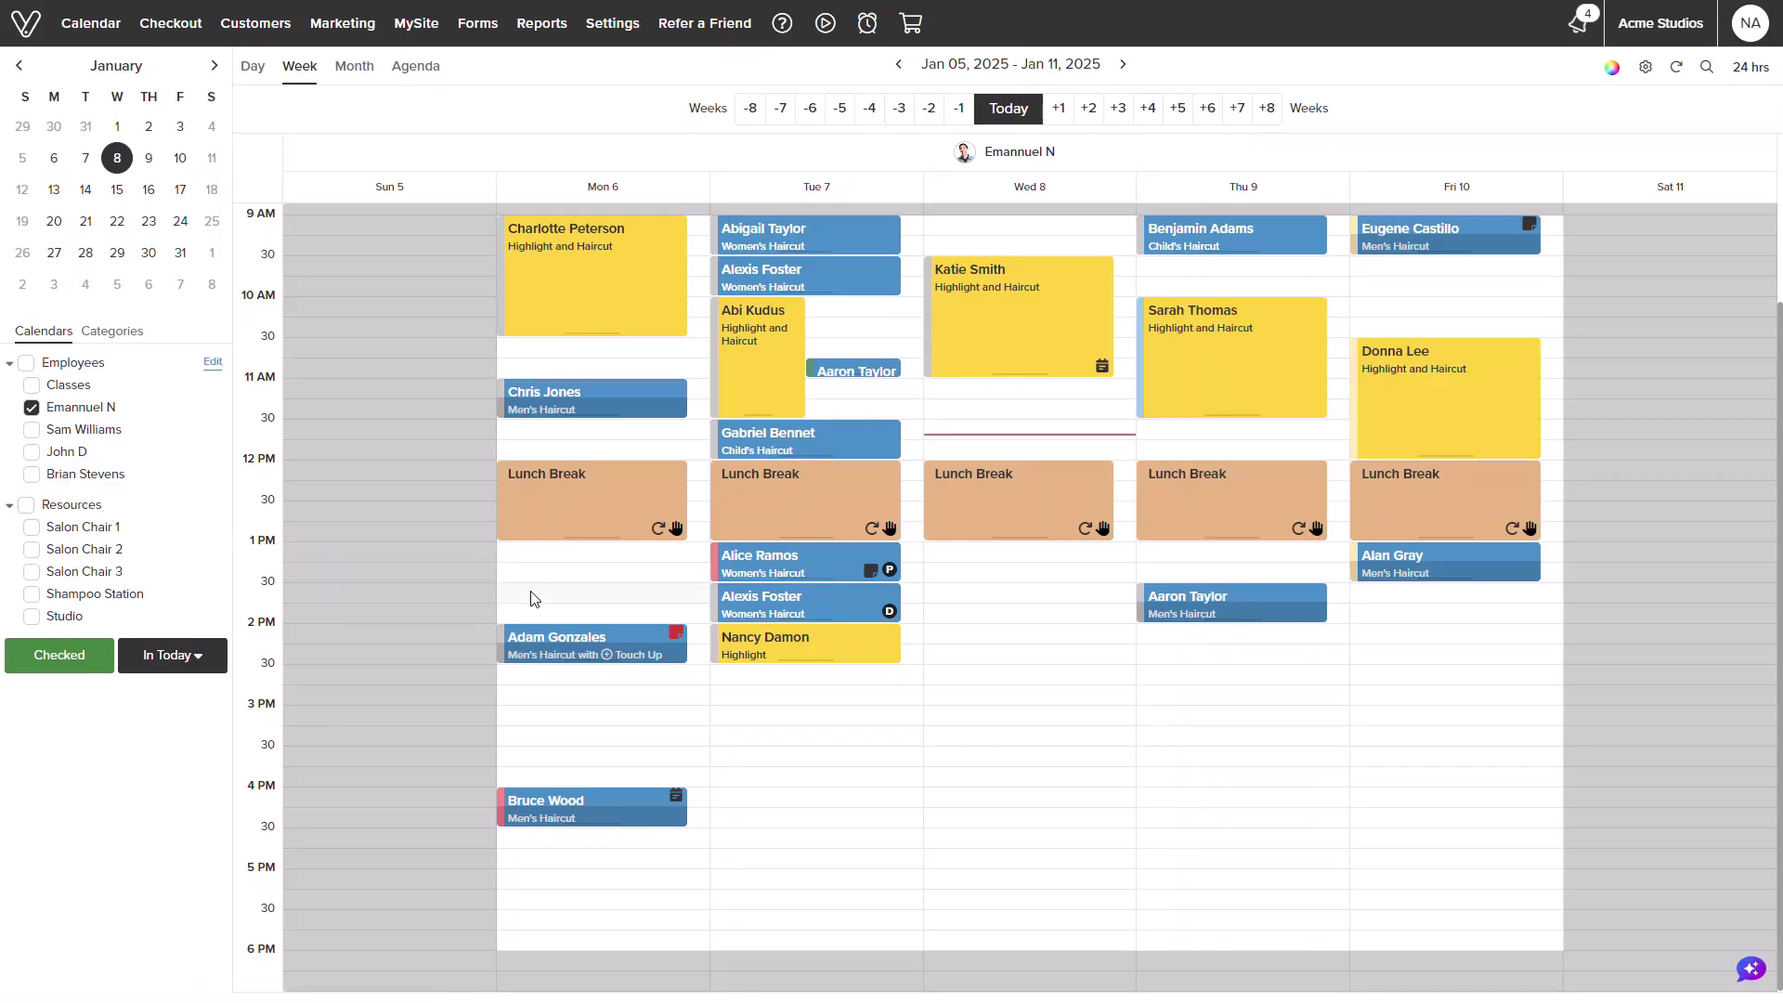
left_click(965, 582)
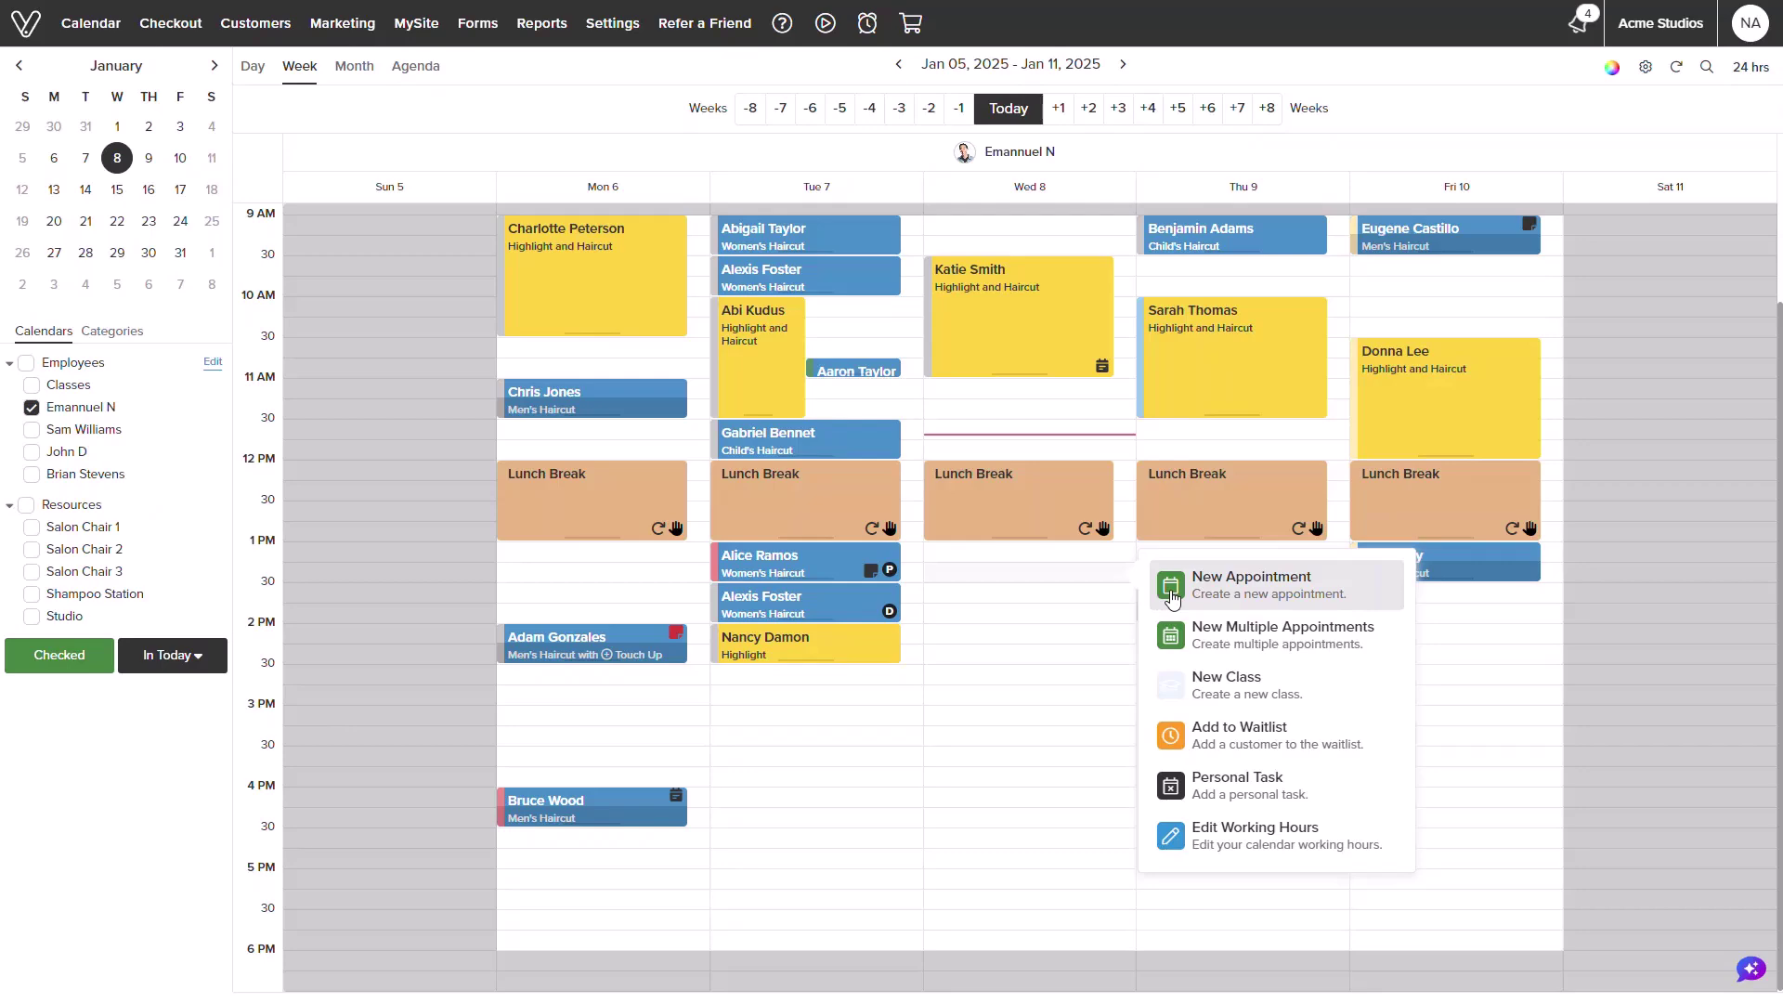
Start a new 1:15 PM appointment for a Women's Haircut with no add-ons.
left_click(1174, 592)
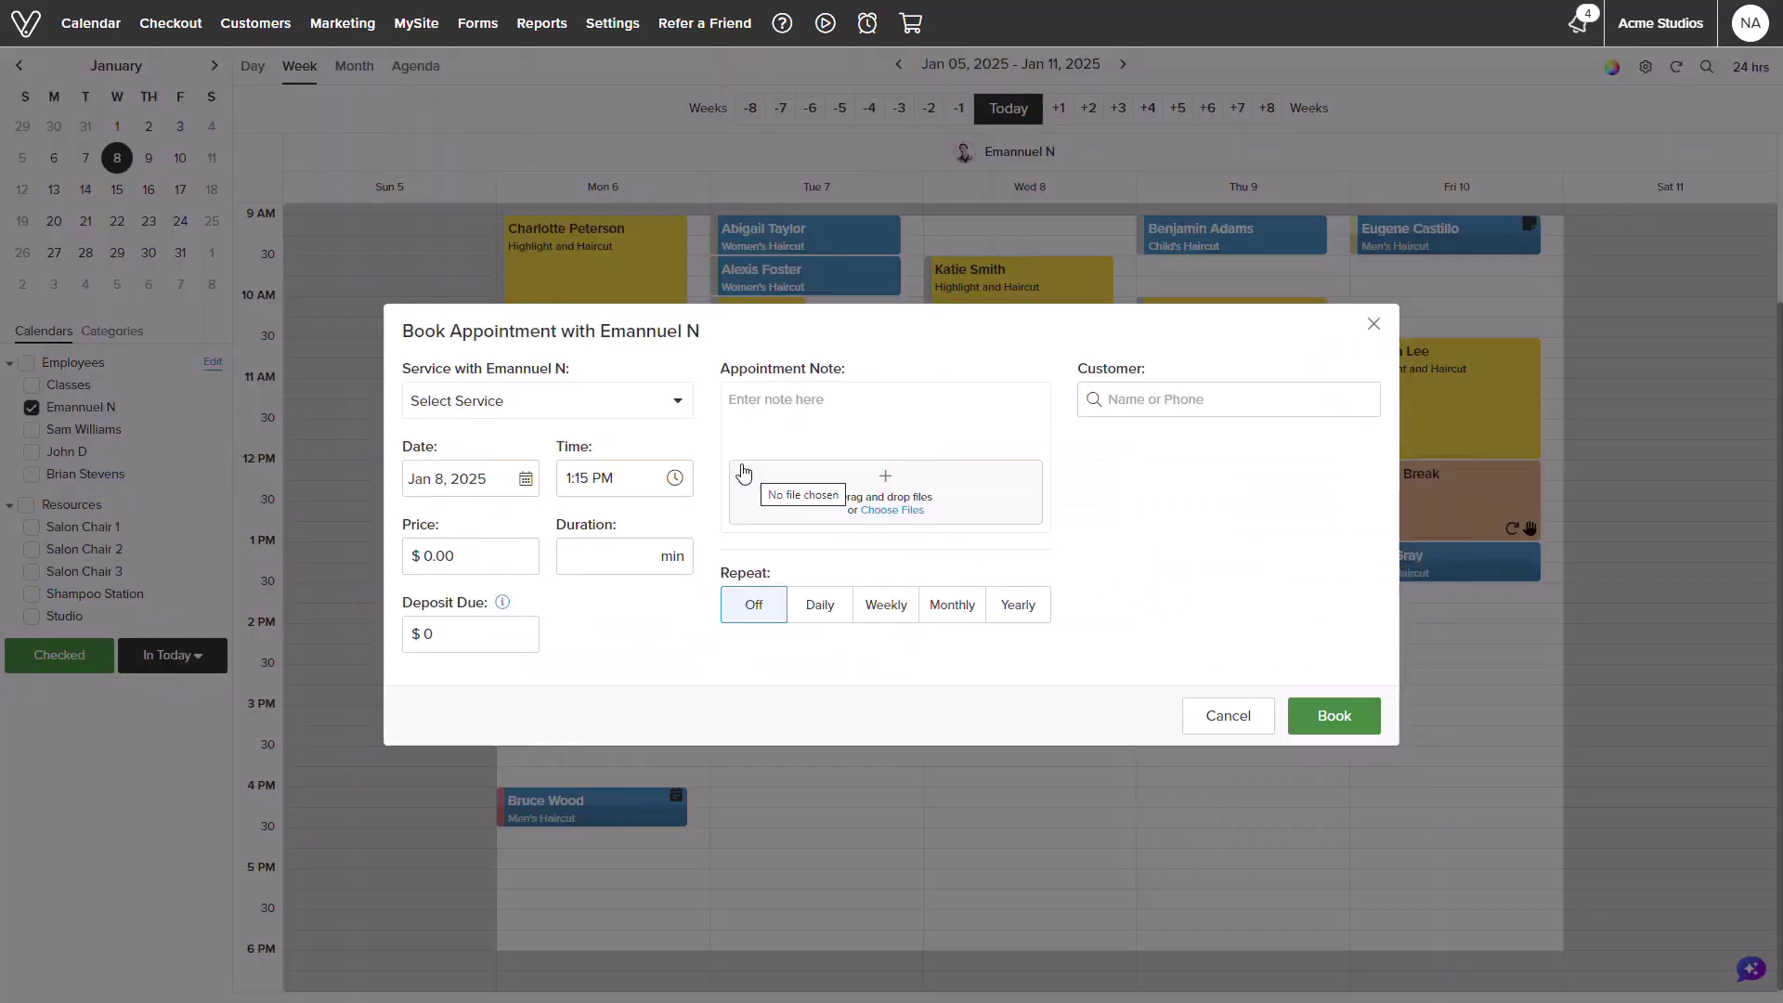
left_click(647, 420)
left_click(627, 534)
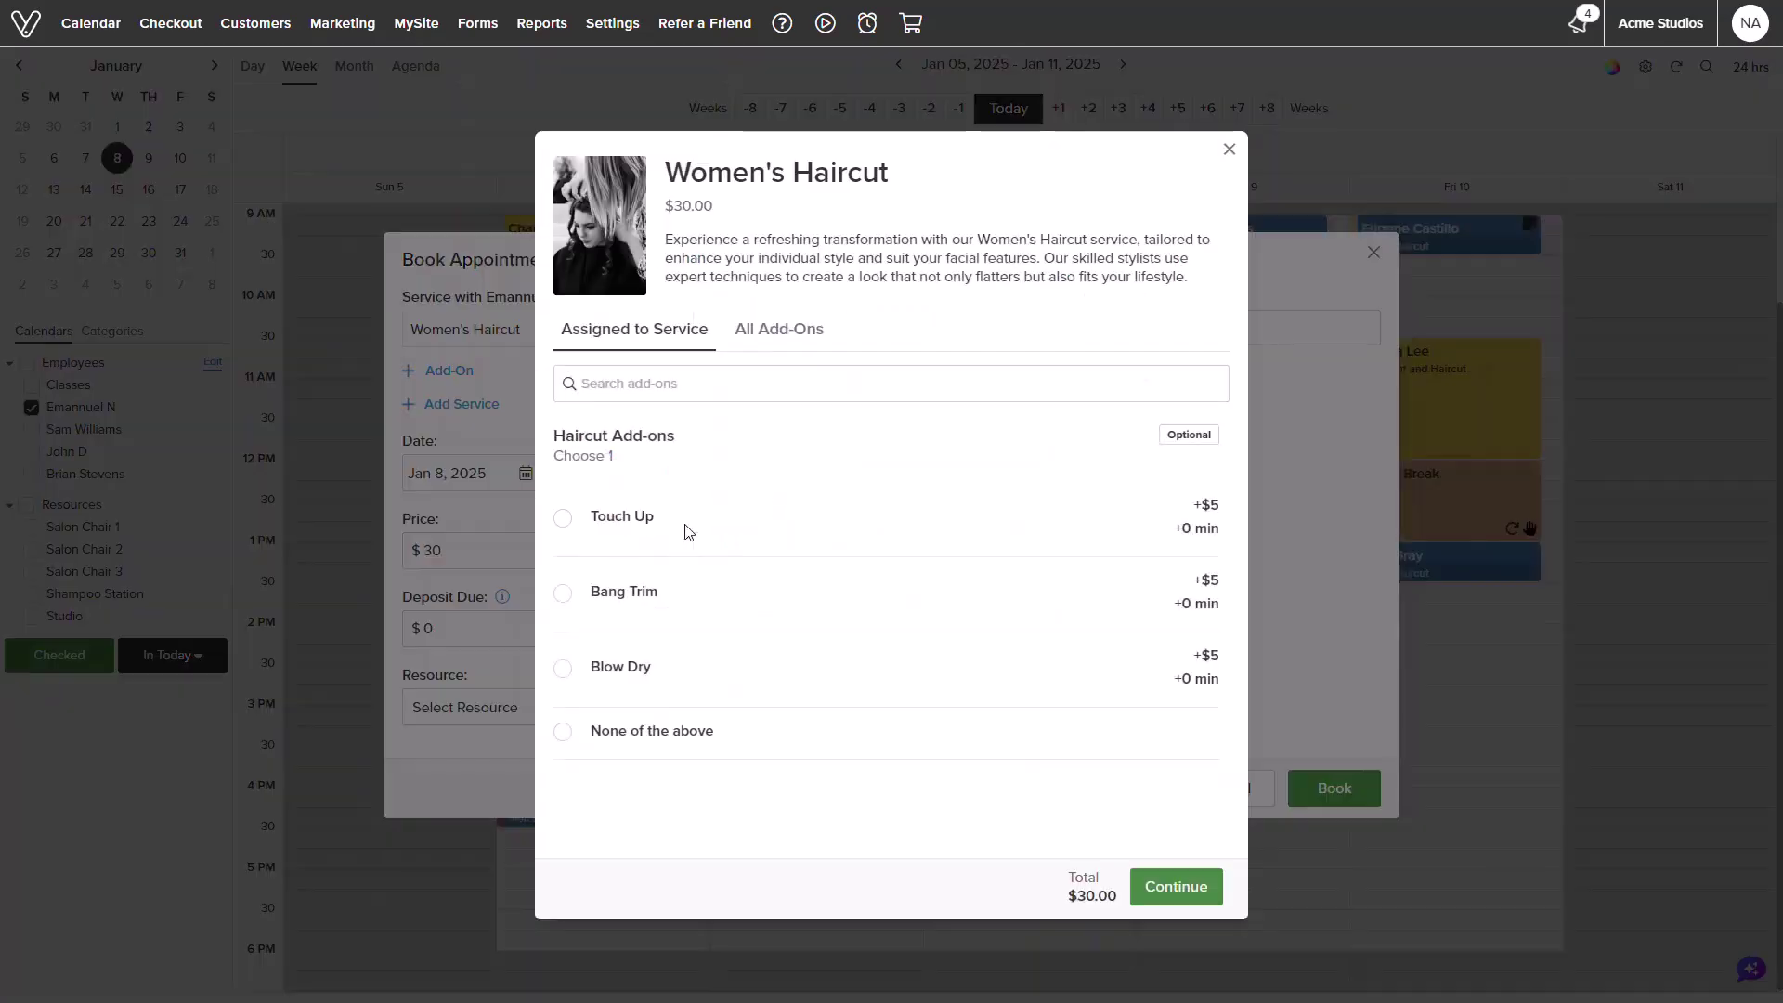
left_click(565, 735)
left_click(1178, 887)
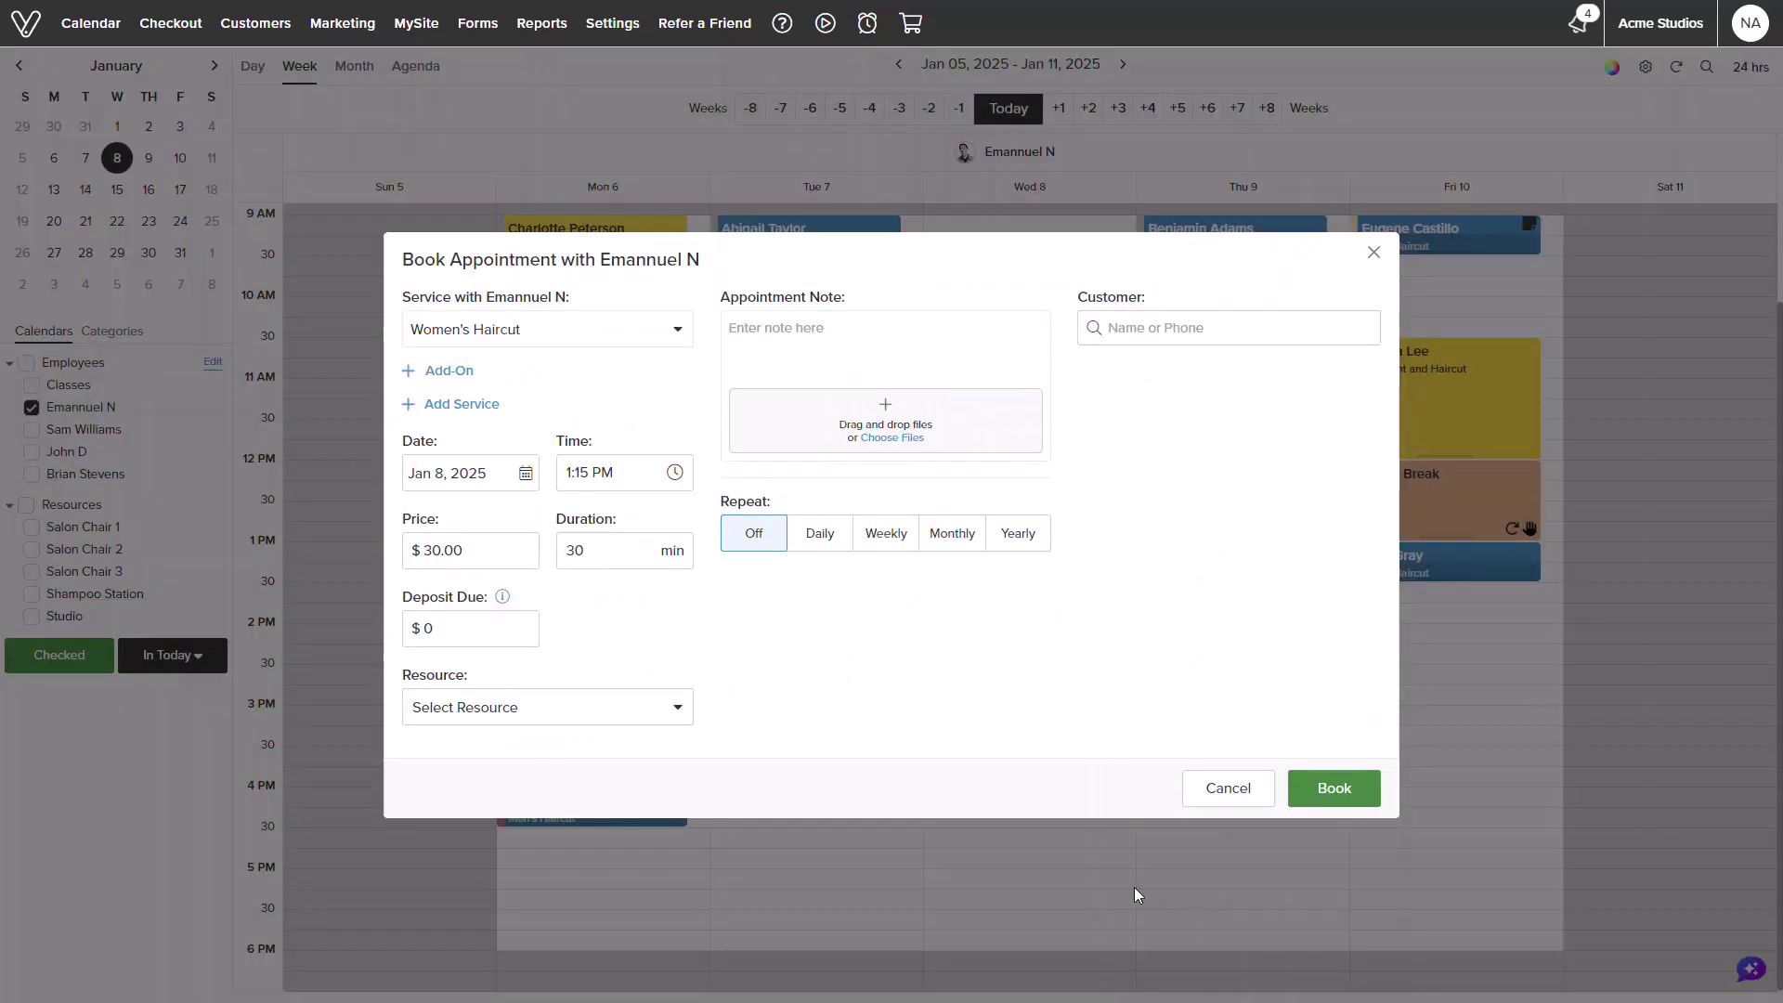
left_click(614, 703)
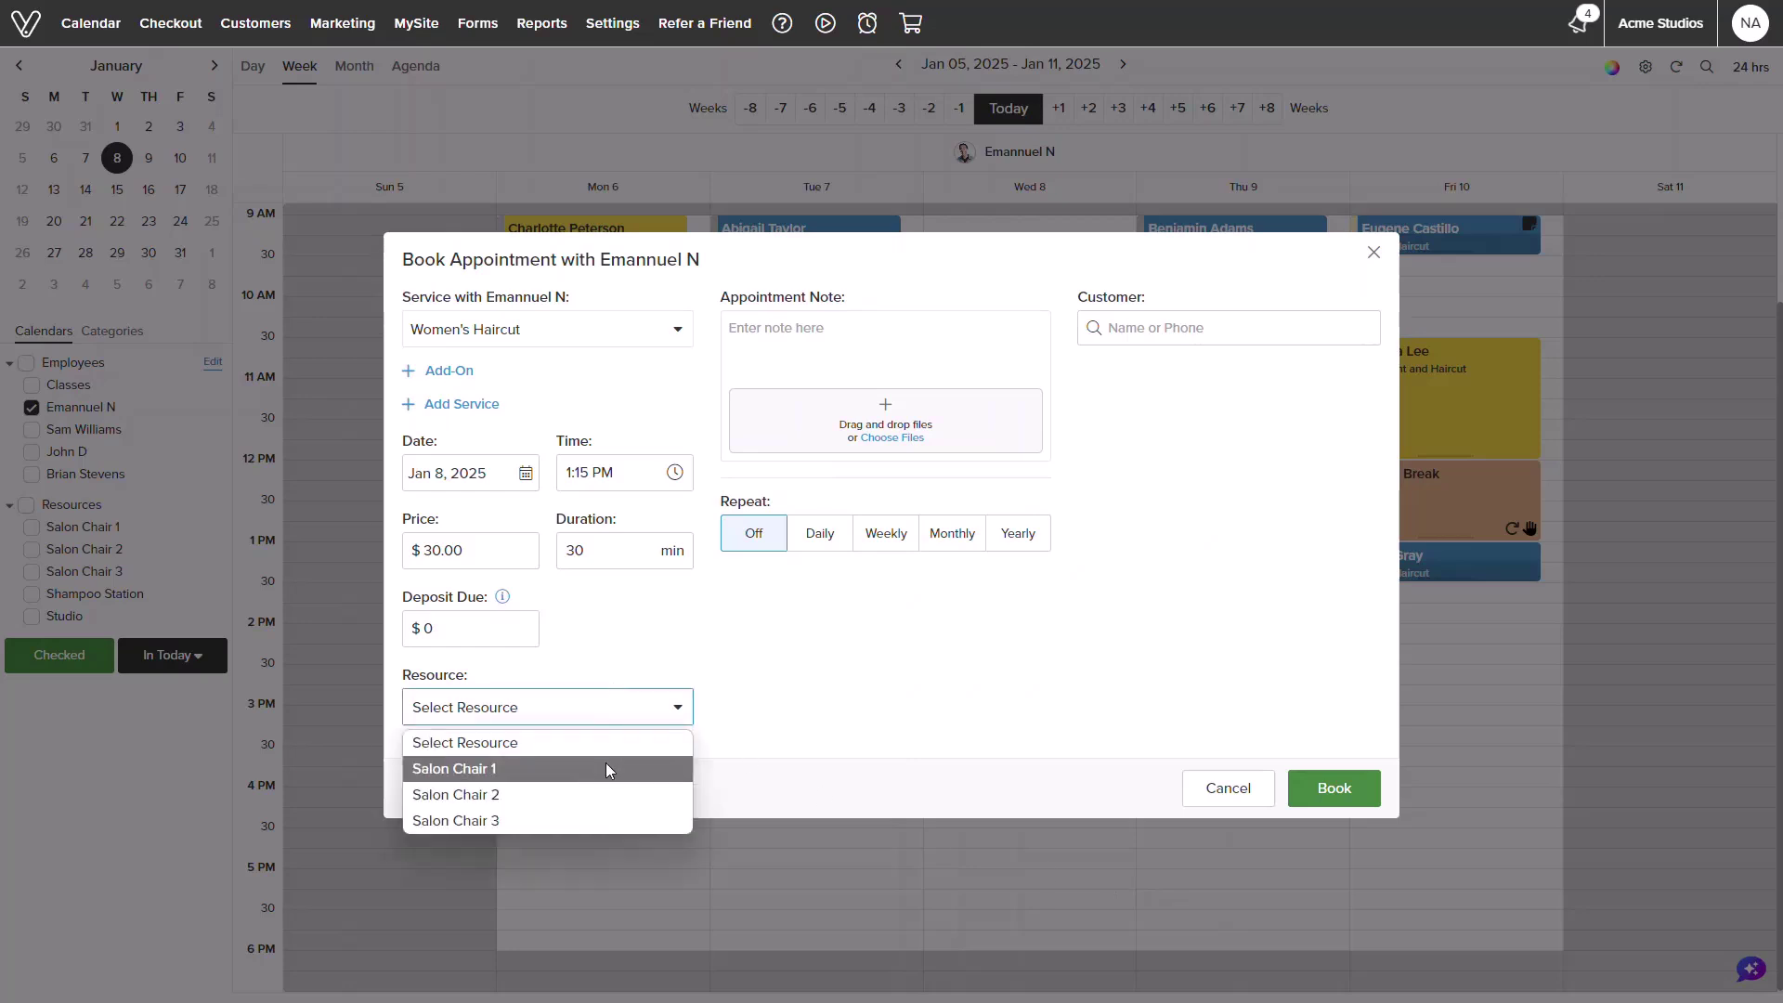
left_click(530, 762)
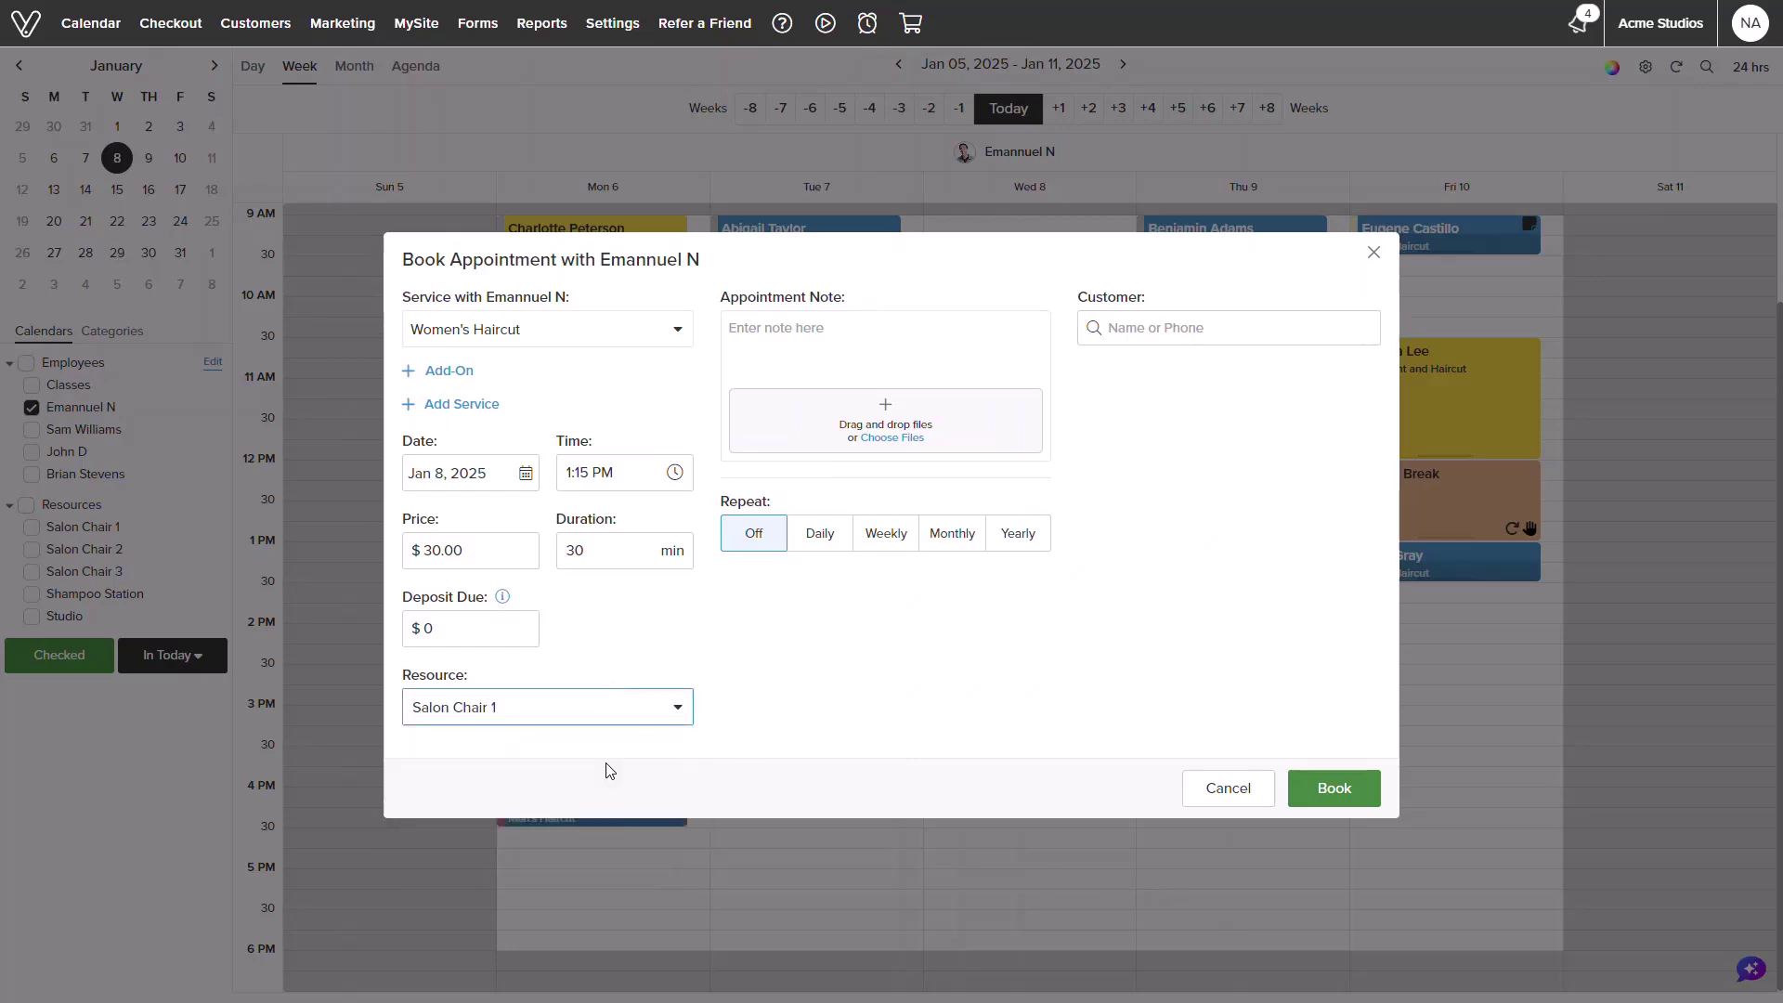
left_click(1176, 329)
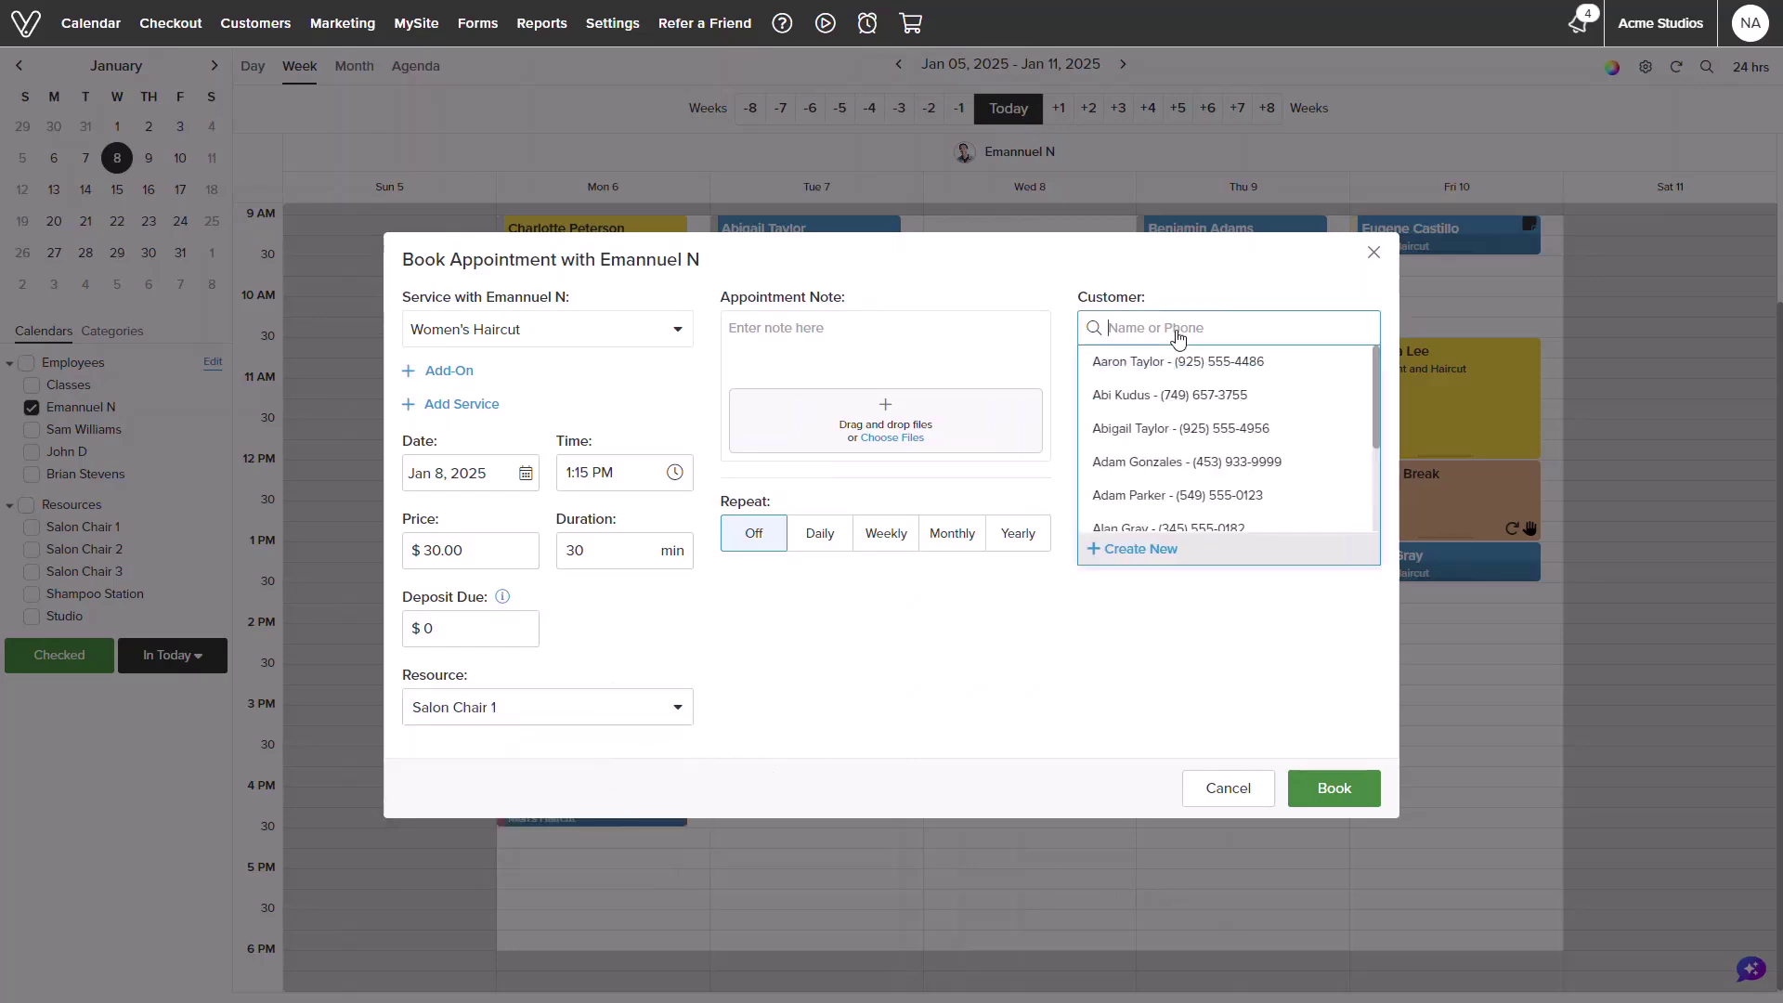
left_click(1181, 428)
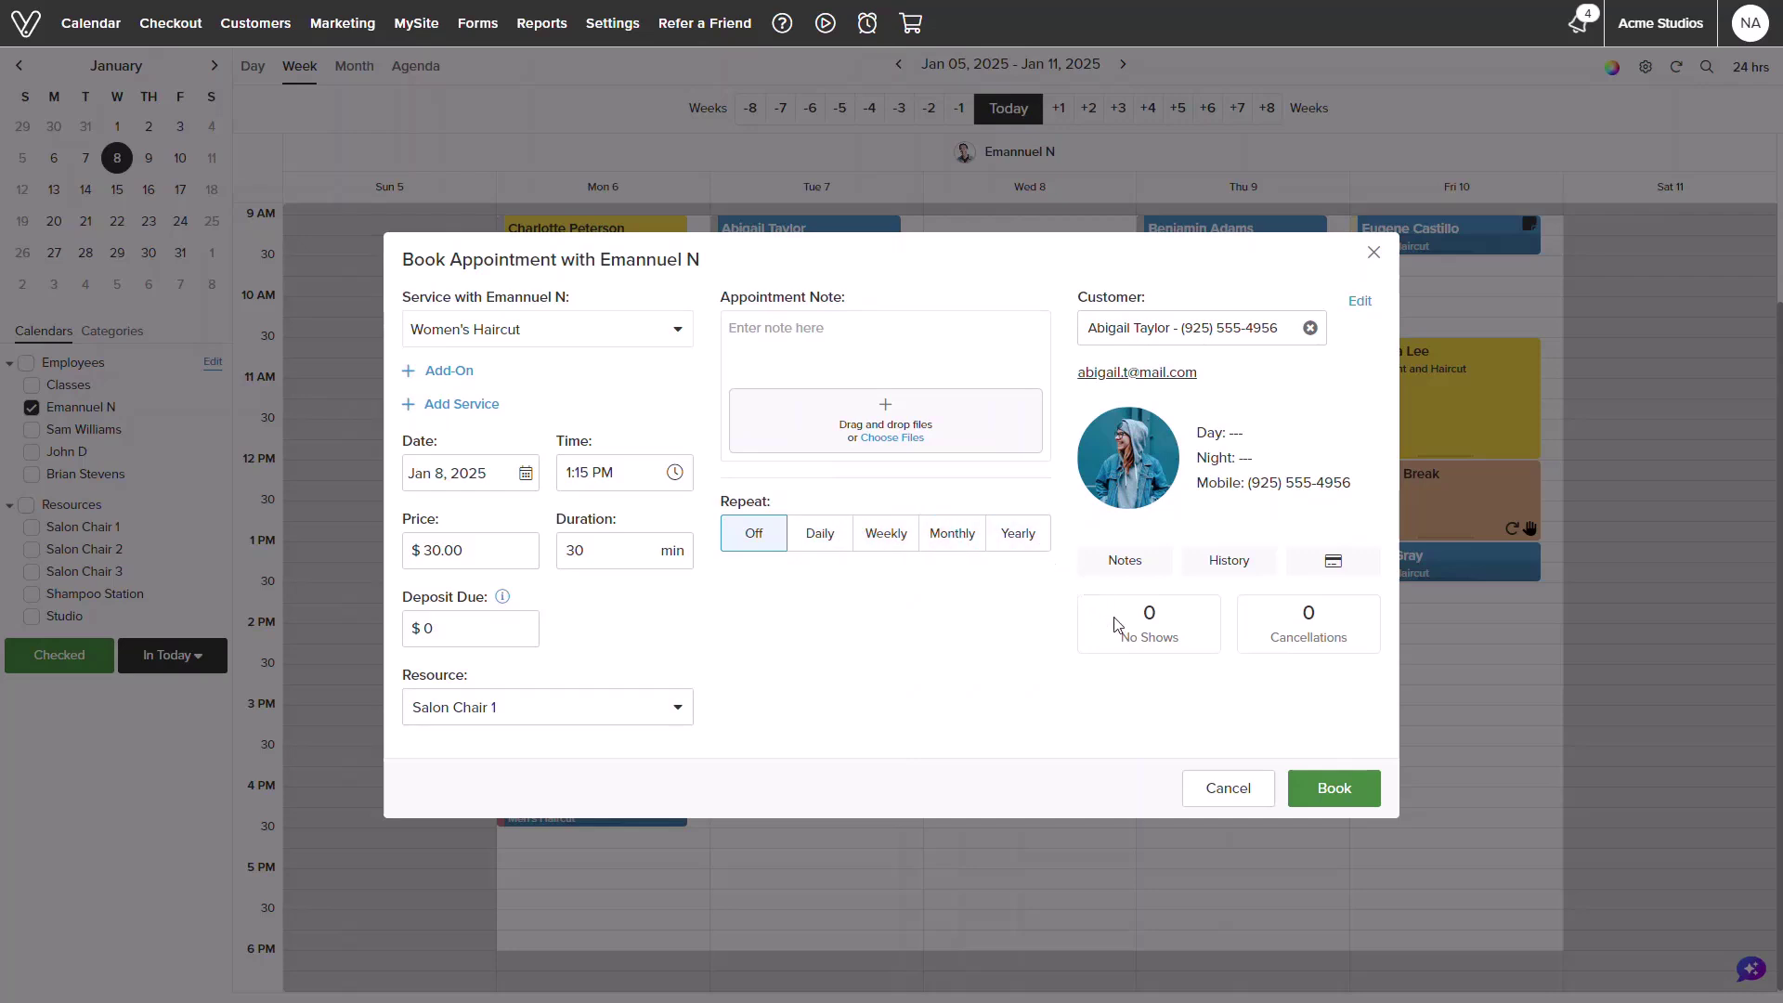
left_click(1336, 786)
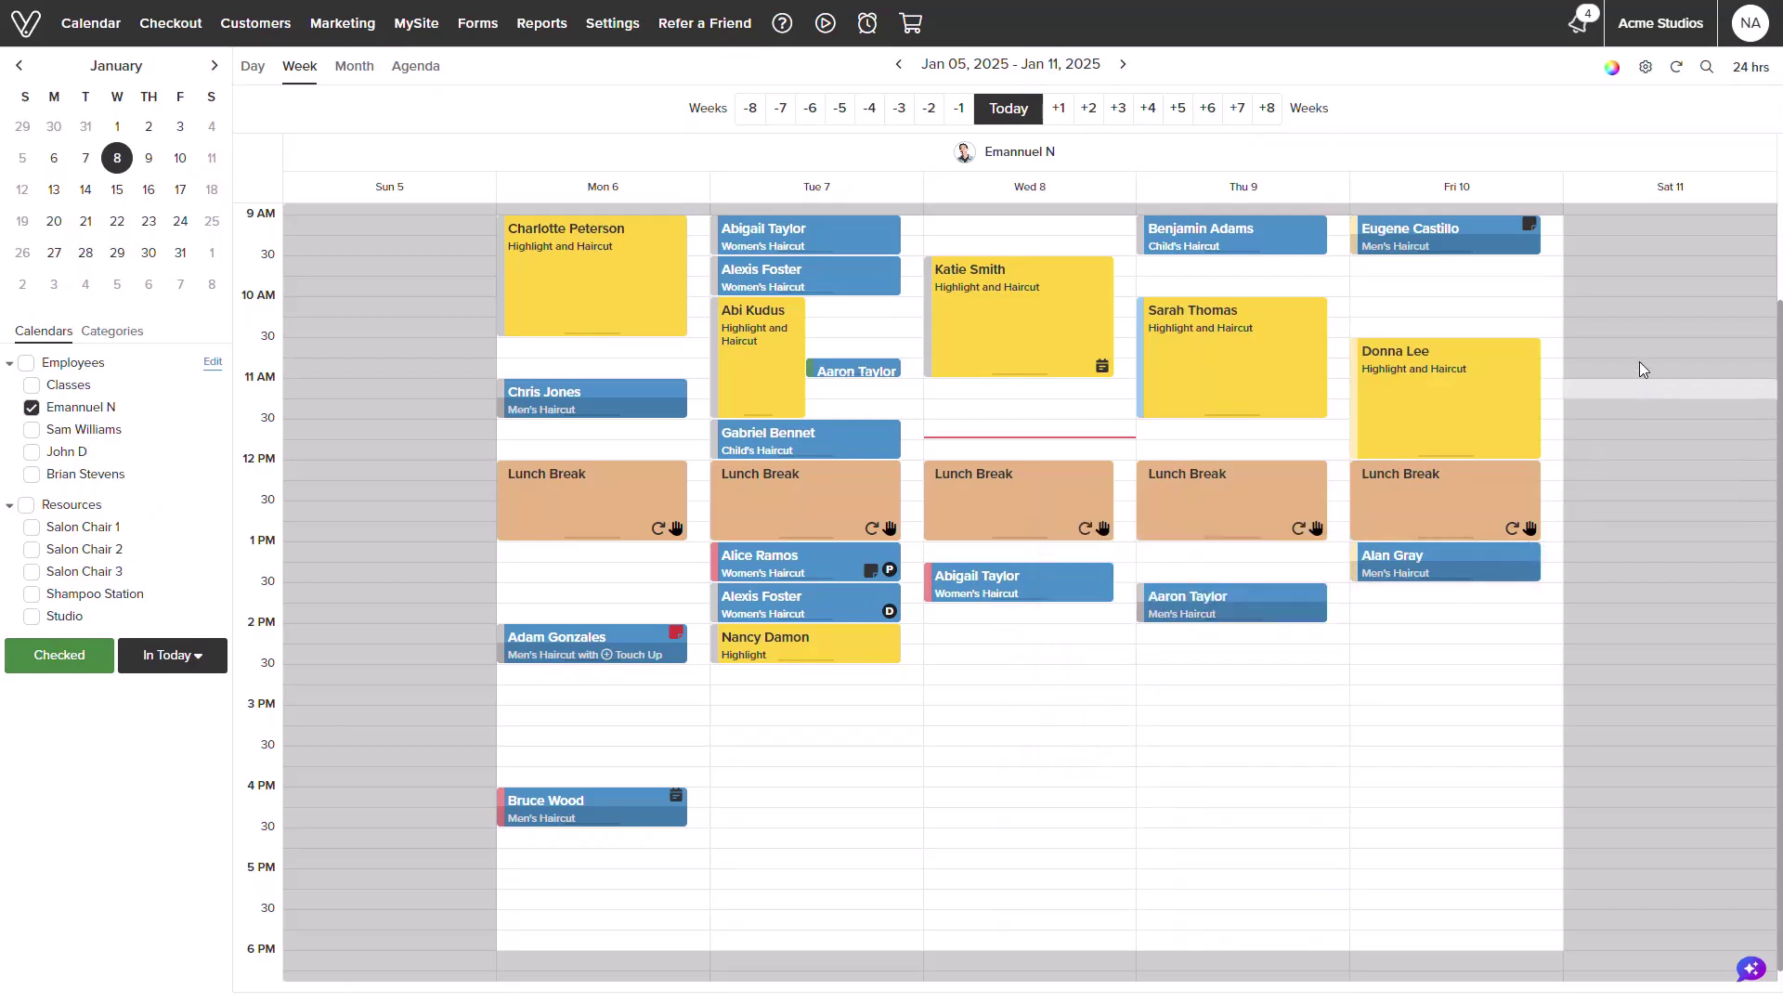
left_click(1706, 67)
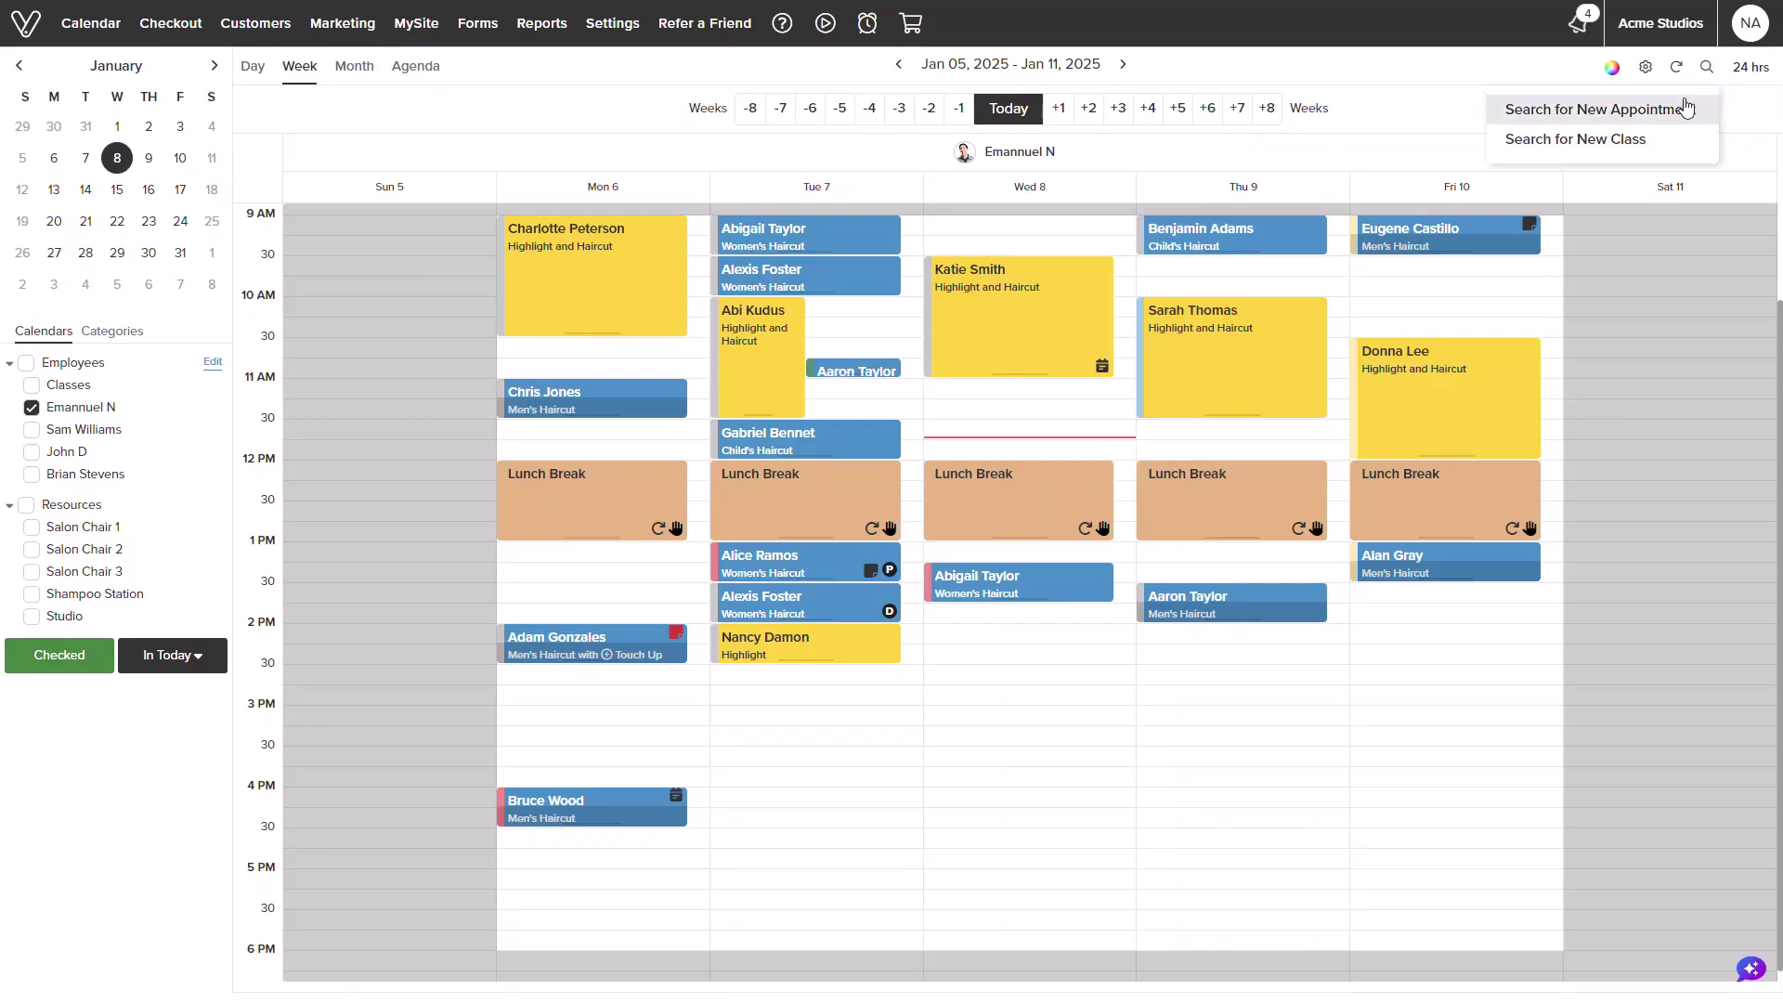
left_click(1601, 110)
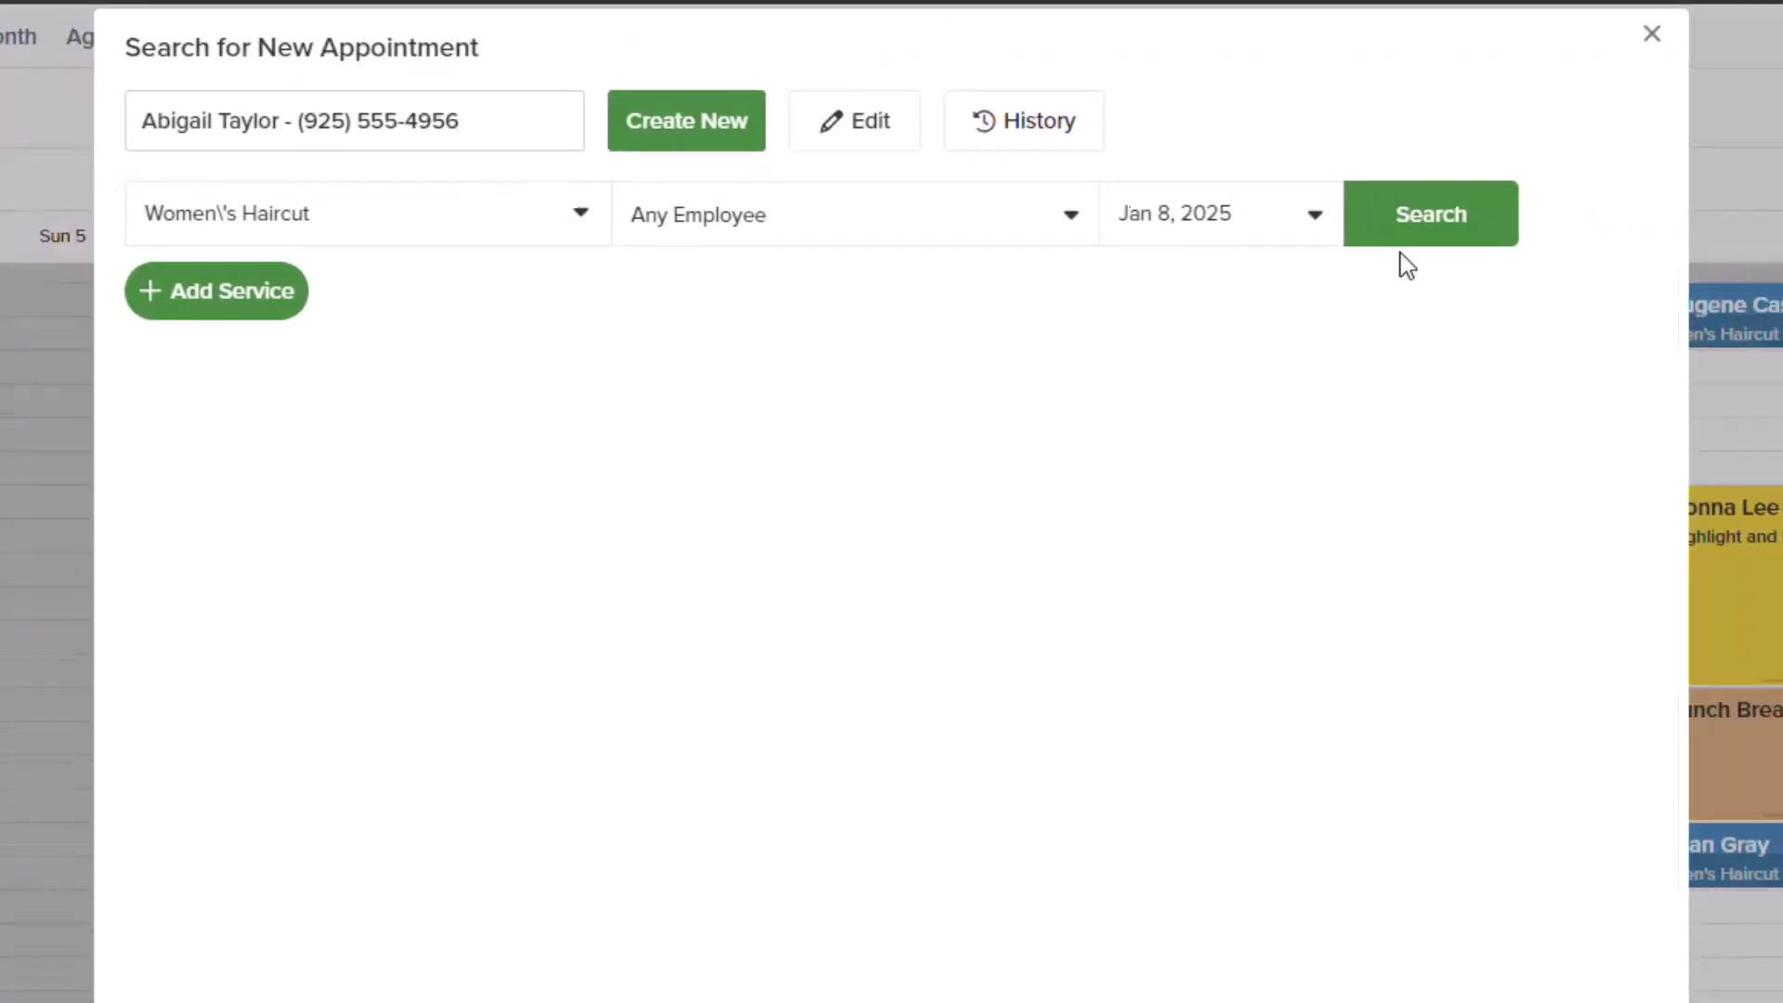
left_click(1470, 228)
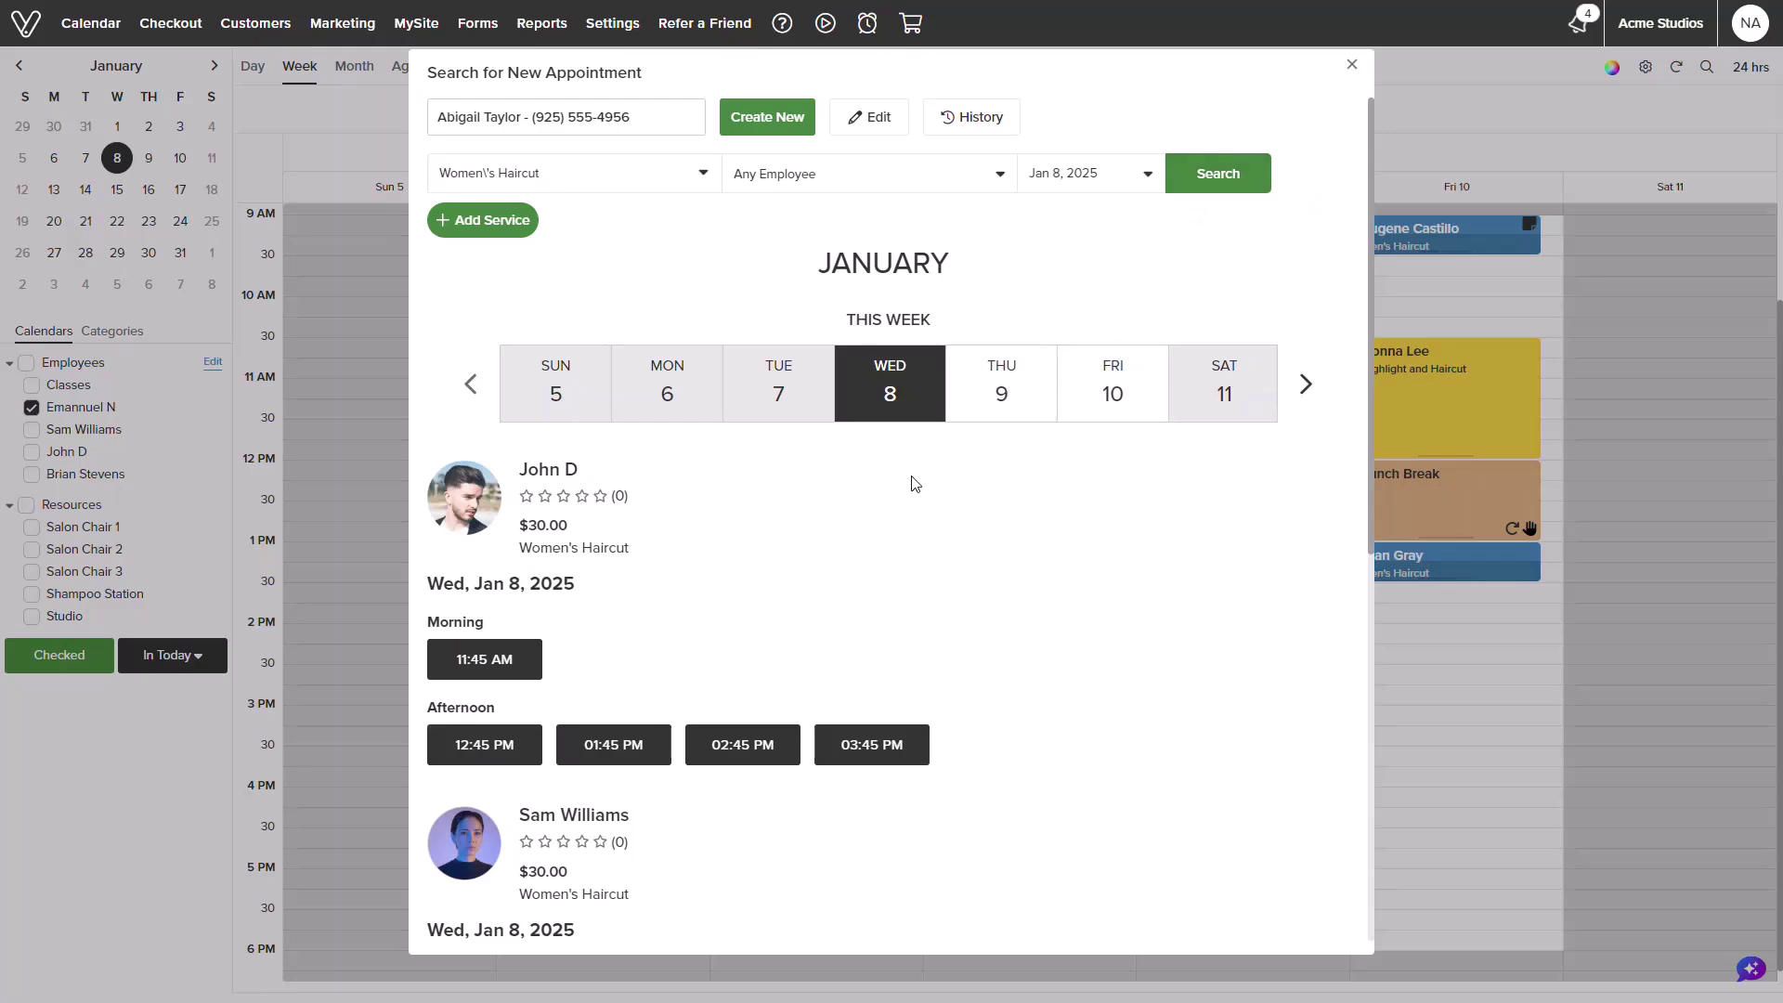
scroll(912, 484, "down", 2)
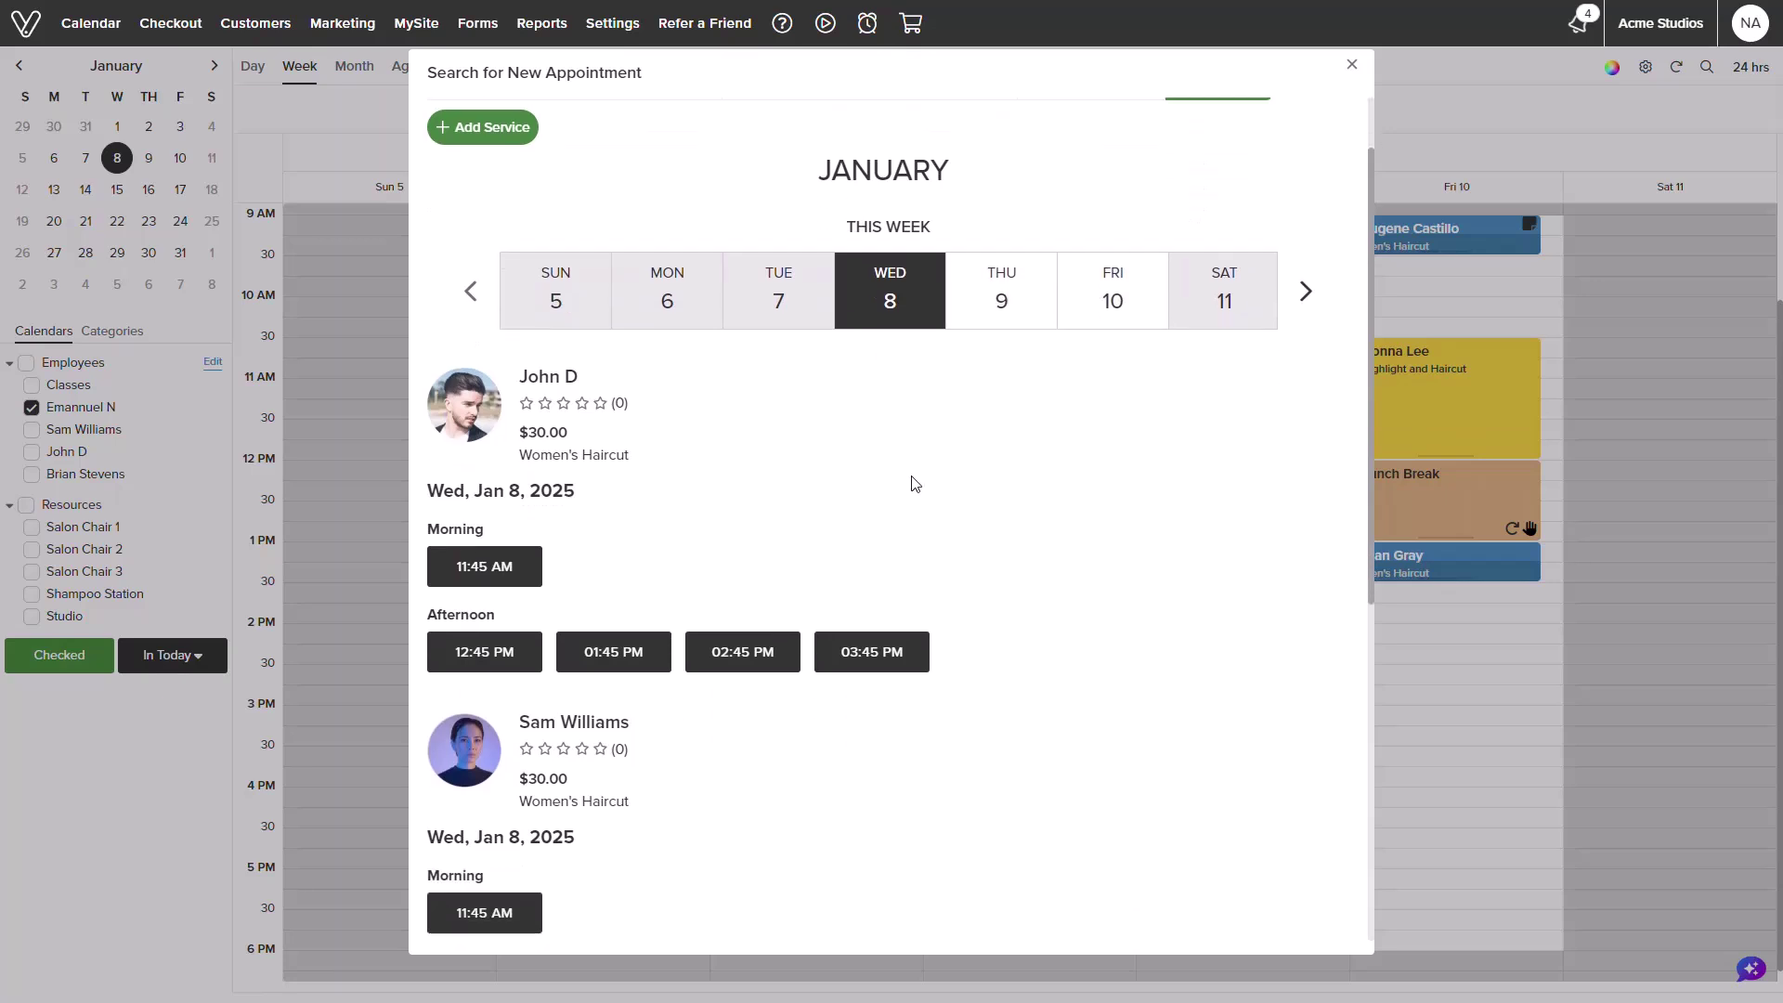
scroll(912, 483, "down", 2)
scroll(913, 483, "down", 2)
scroll(912, 483, "down", 2)
scroll(913, 484, "down", 2)
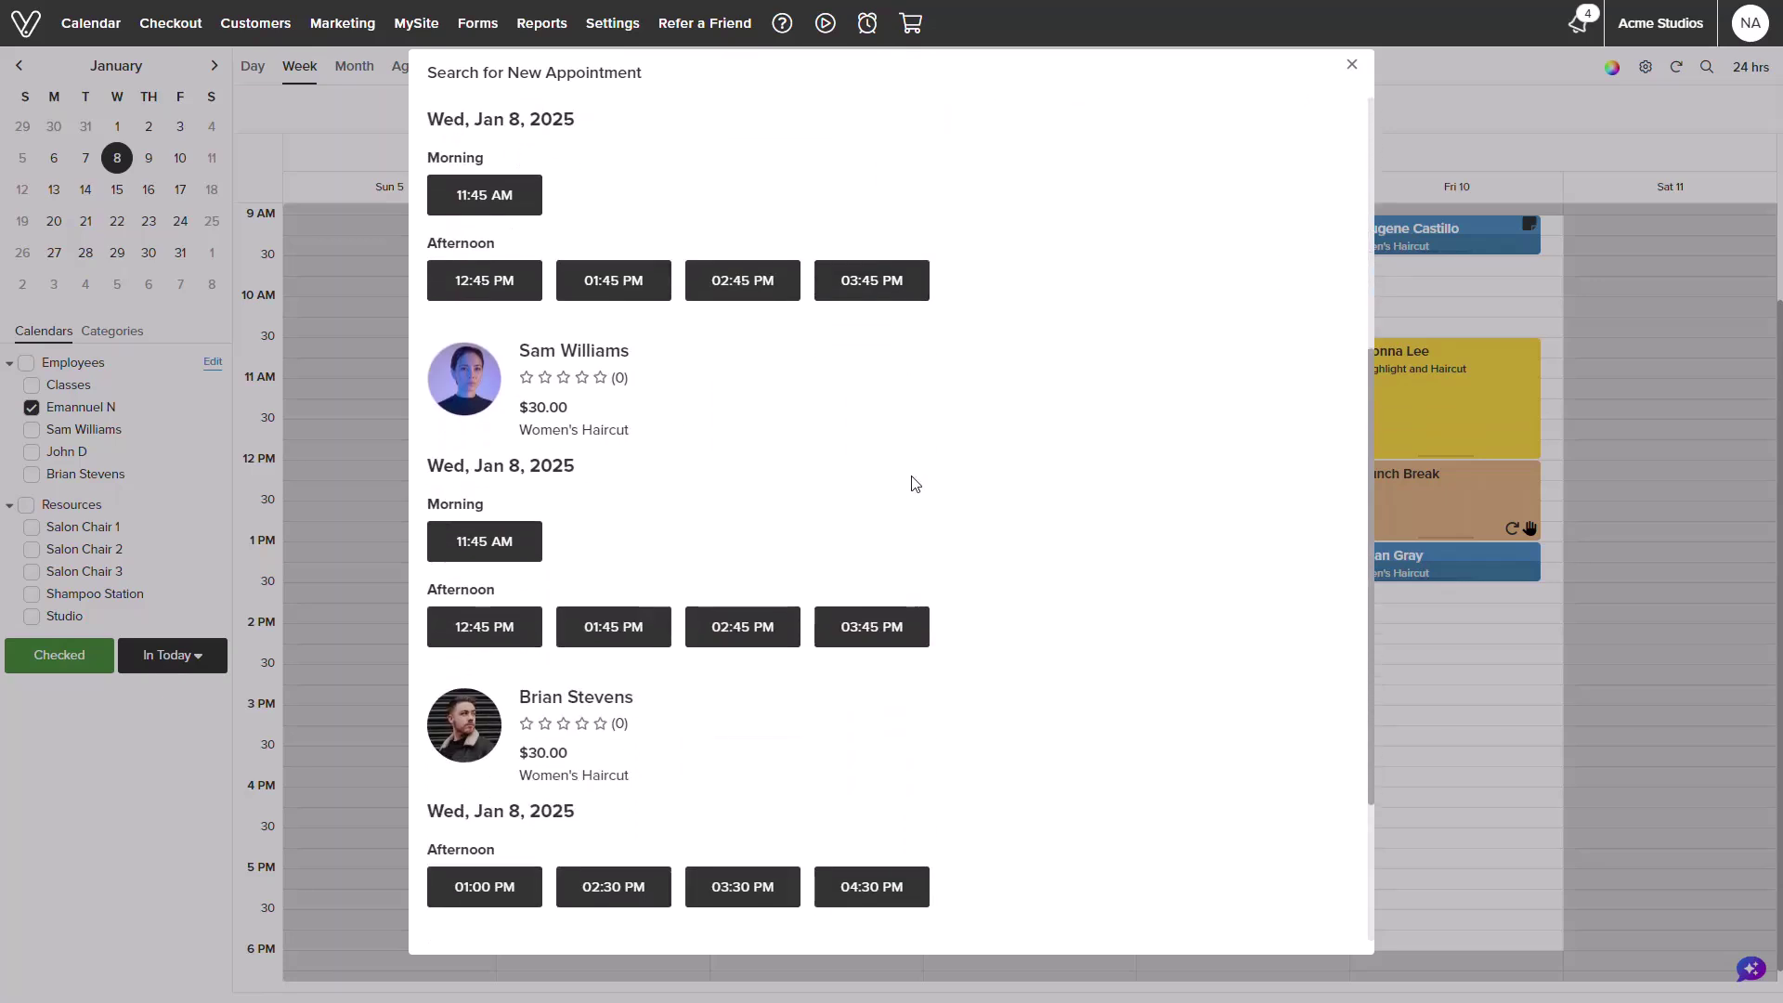
scroll(912, 484, "down", 2)
scroll(913, 483, "down", 2)
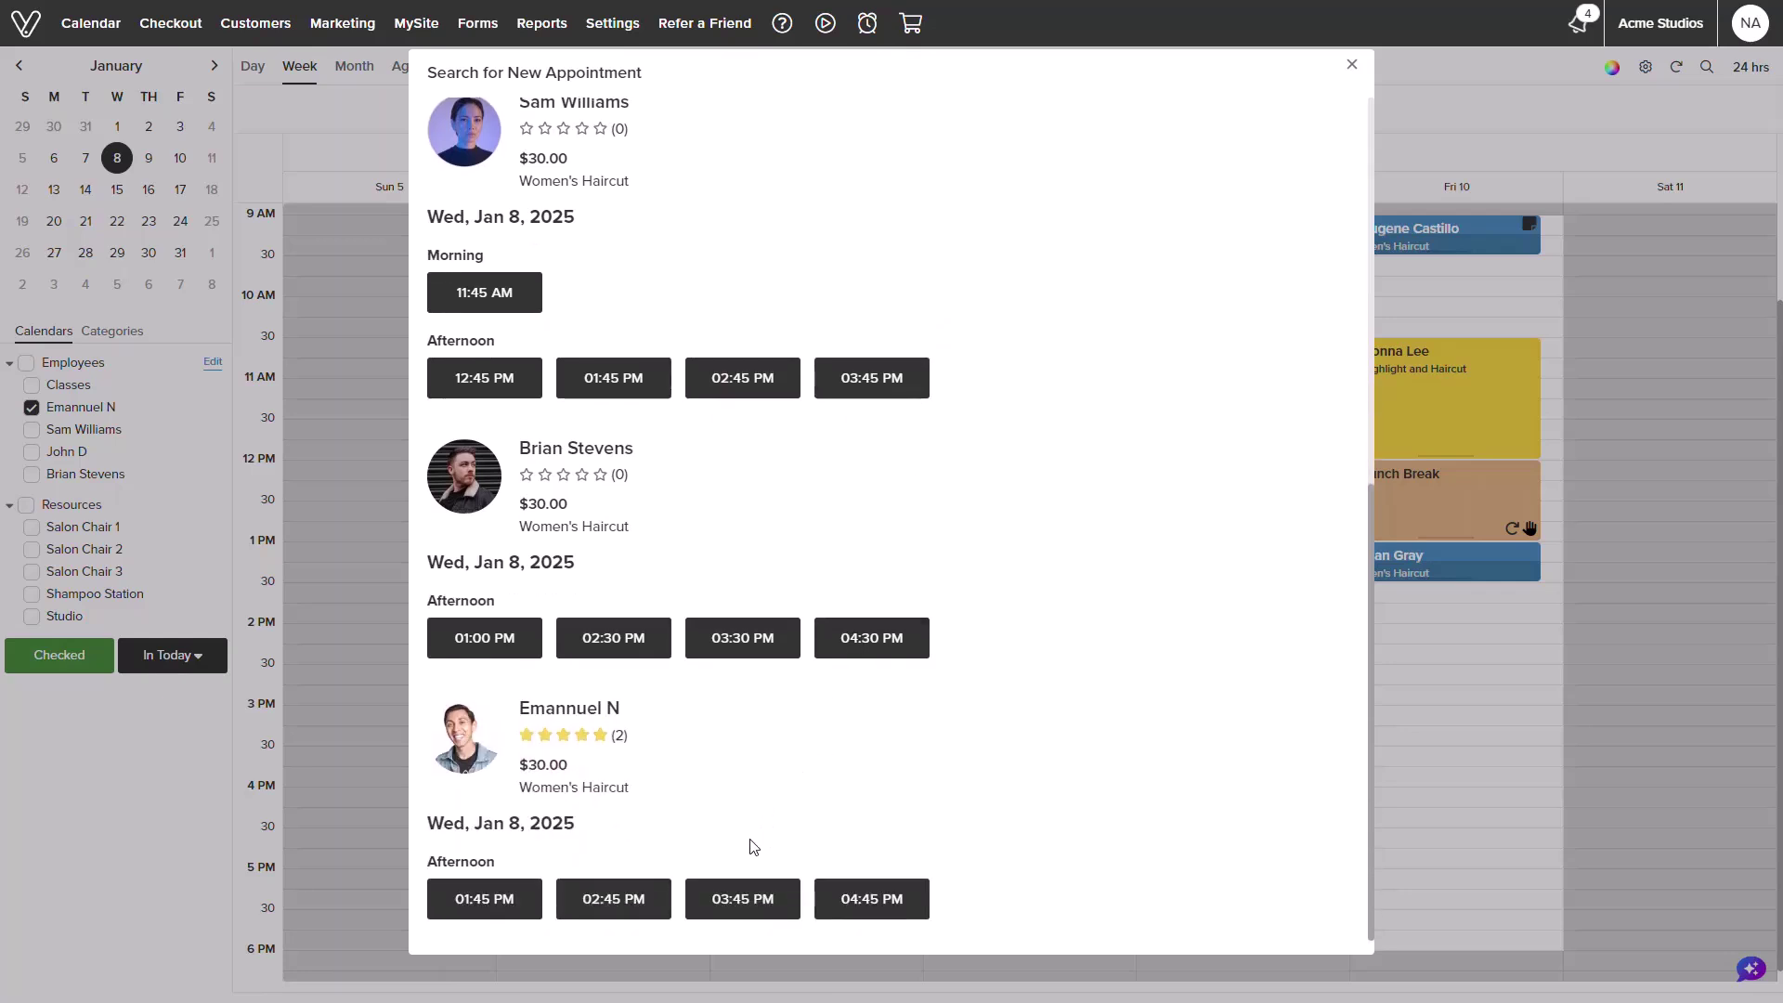
left_click(741, 897)
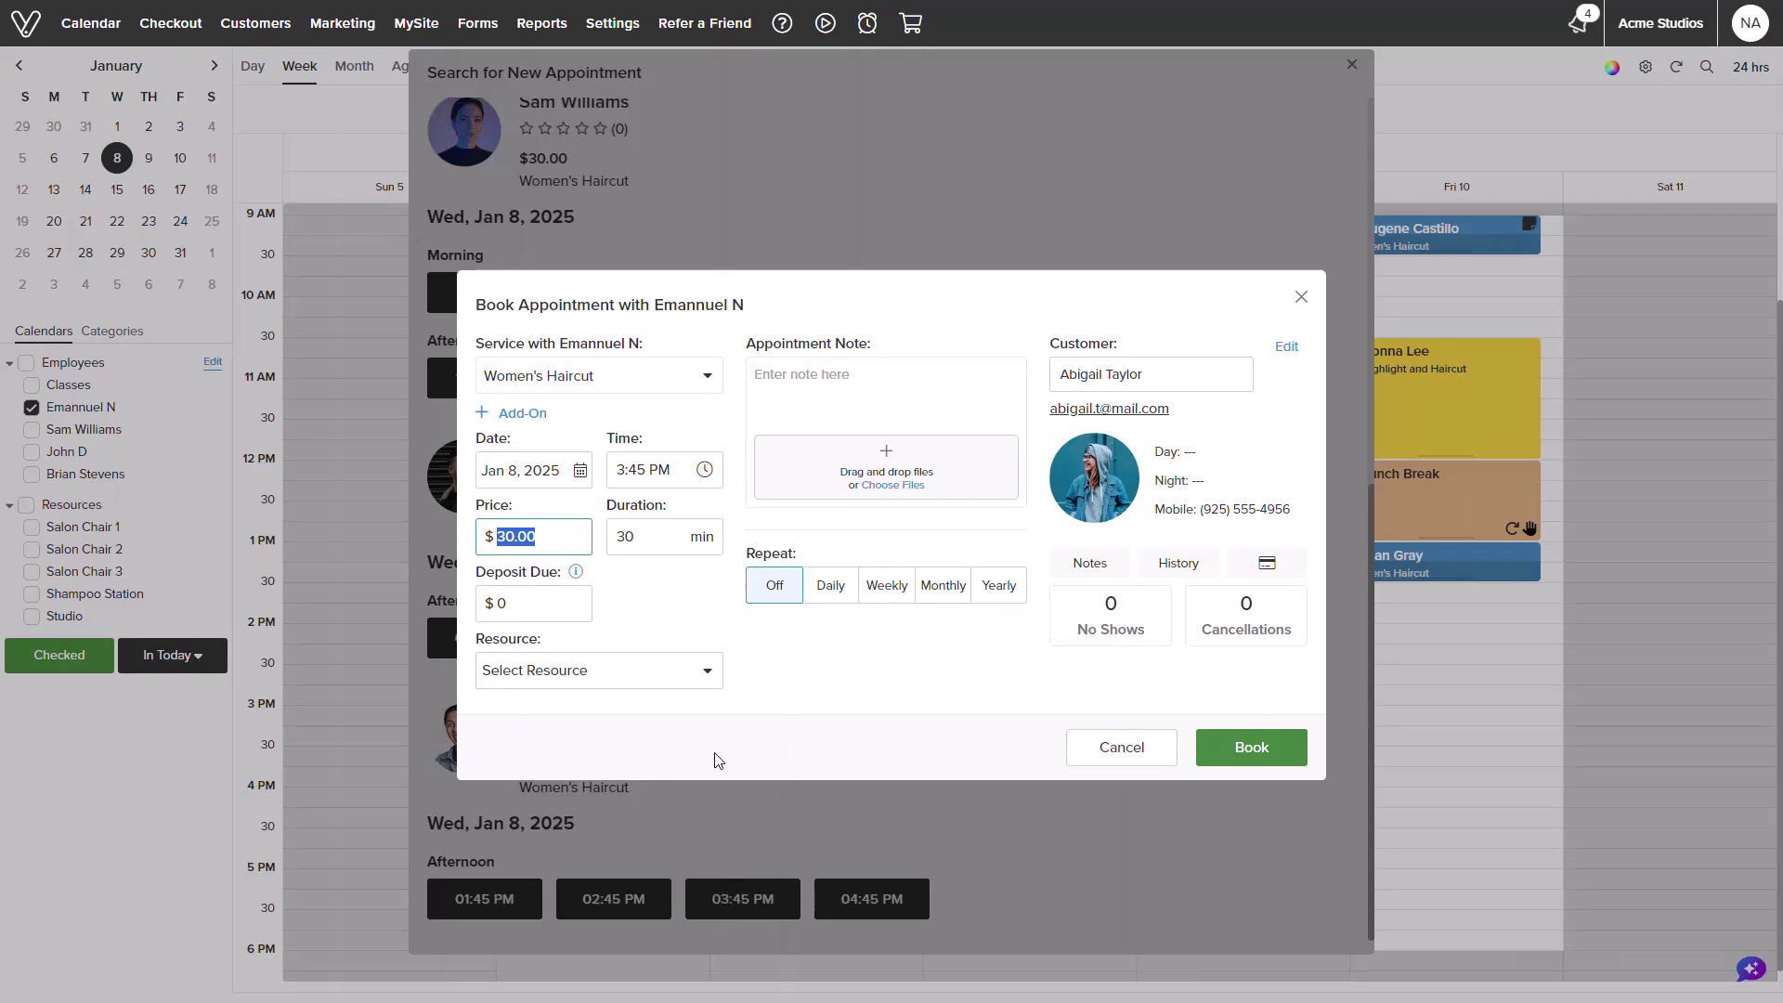
left_click(686, 671)
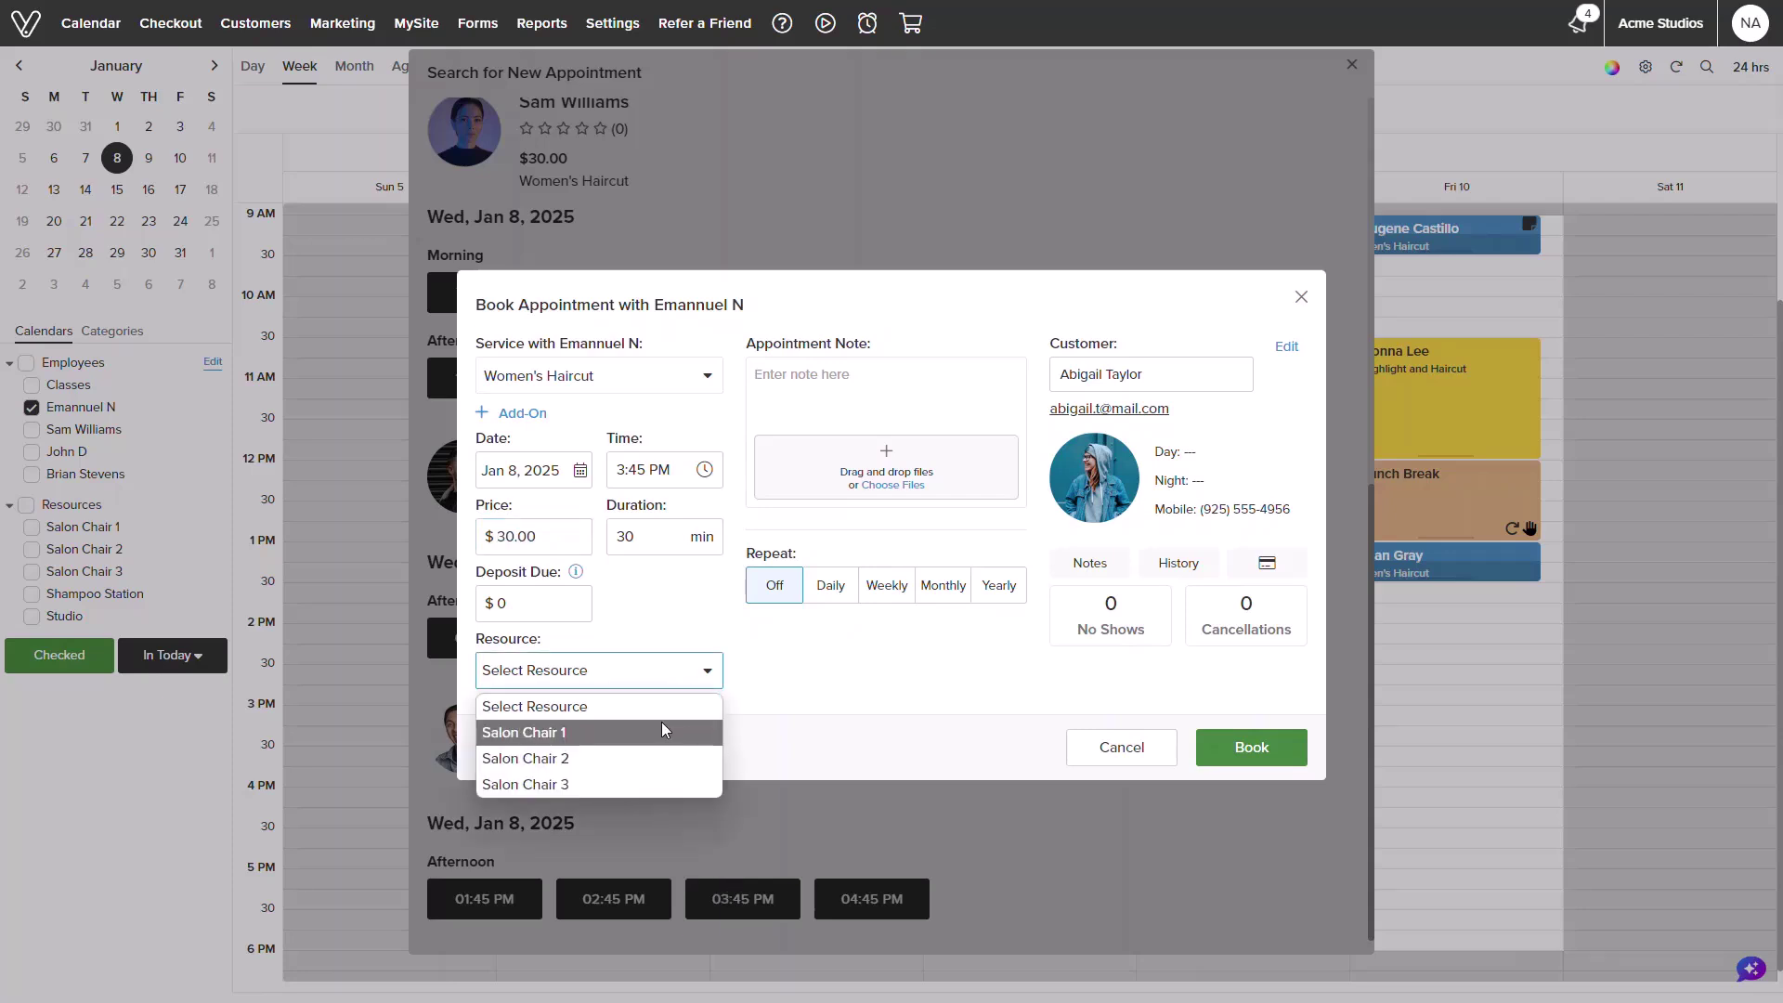
left_click(647, 758)
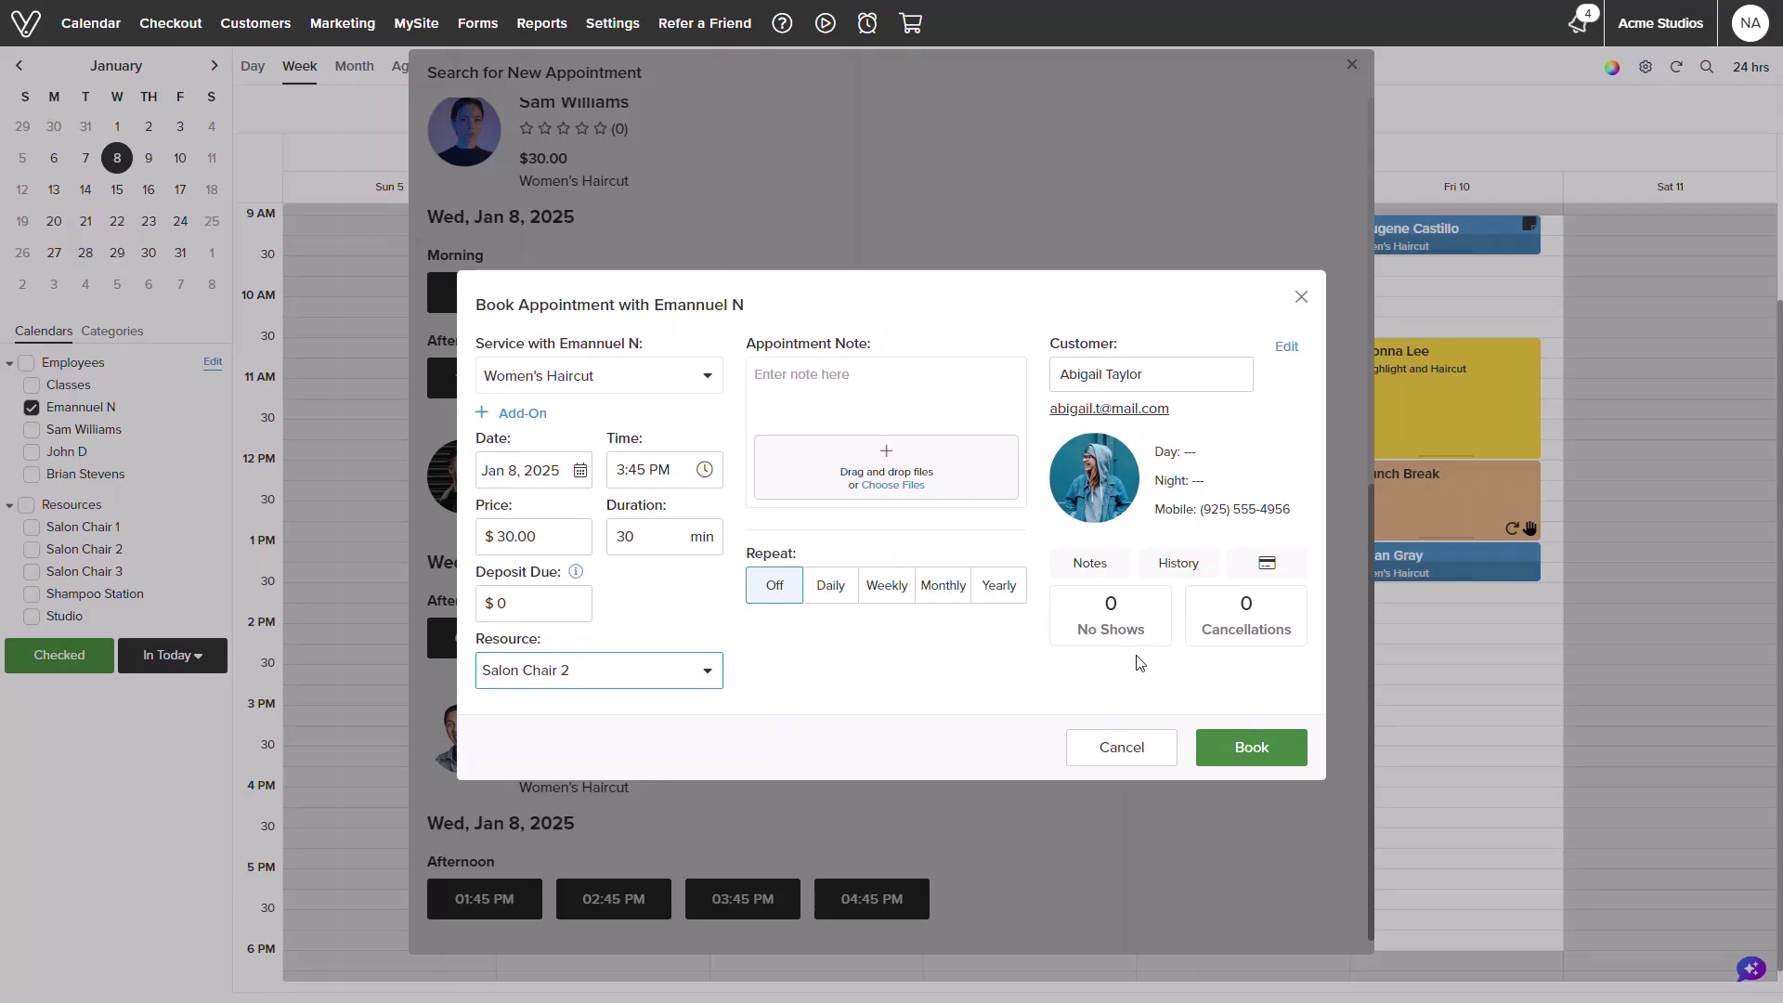
left_click(1251, 747)
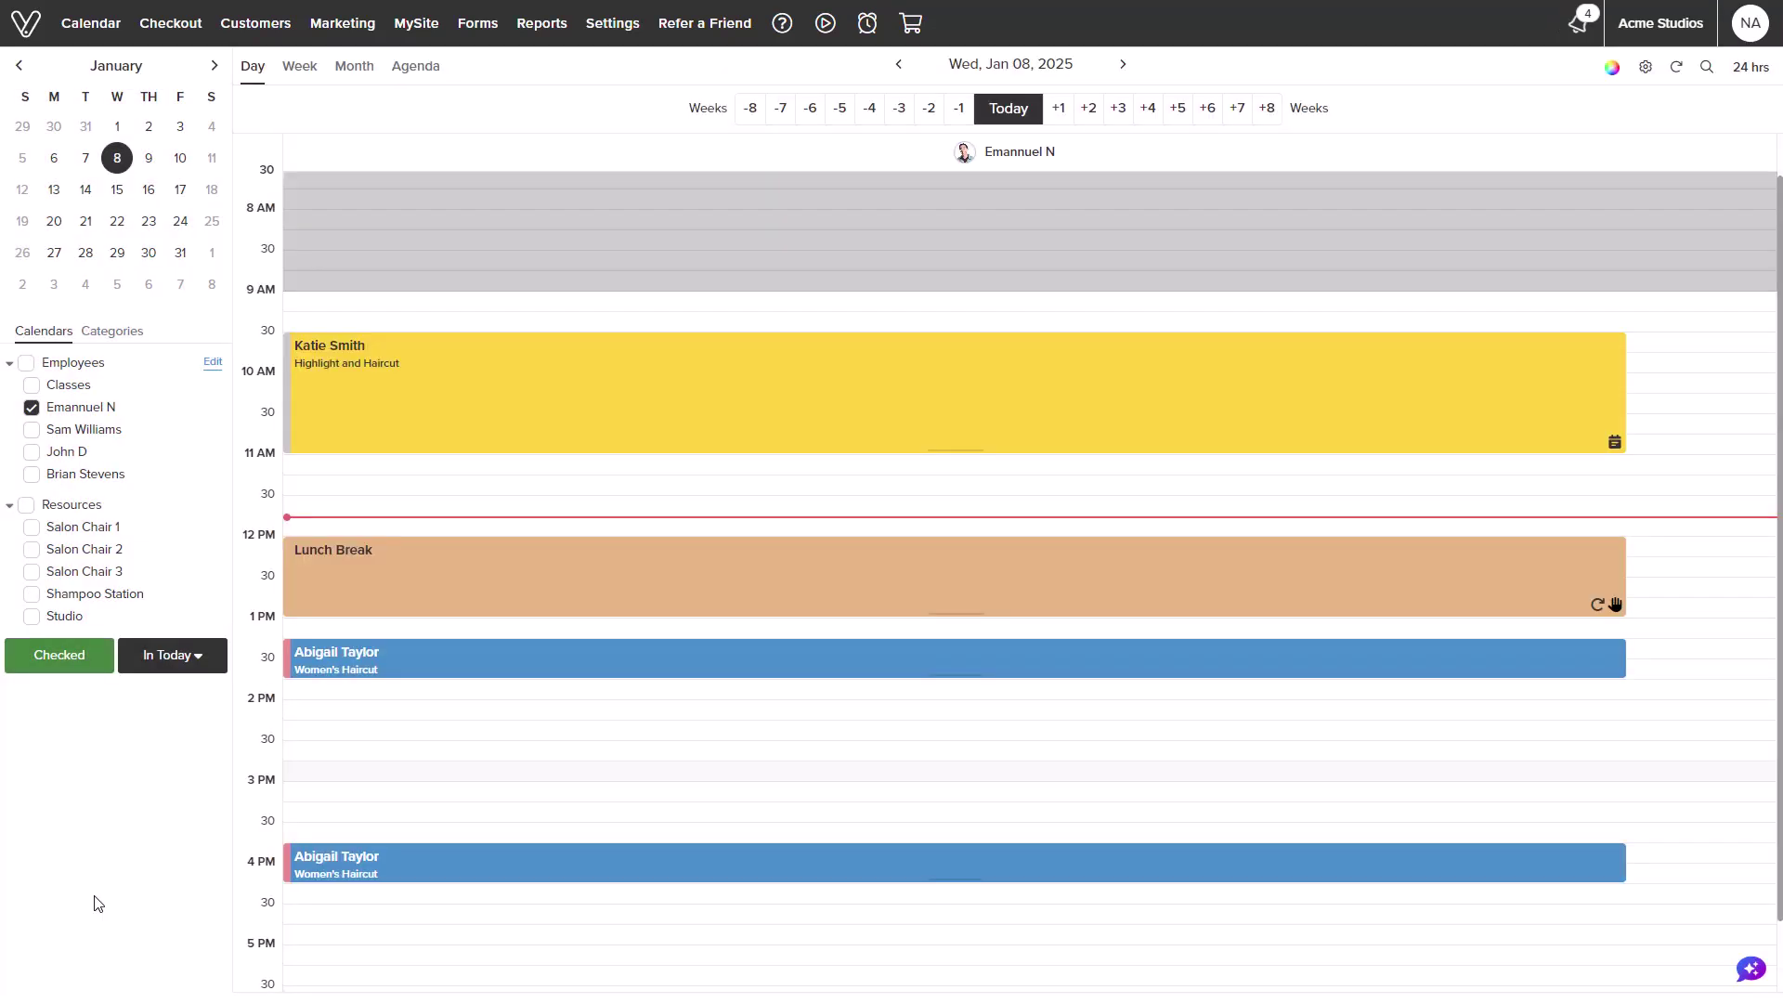